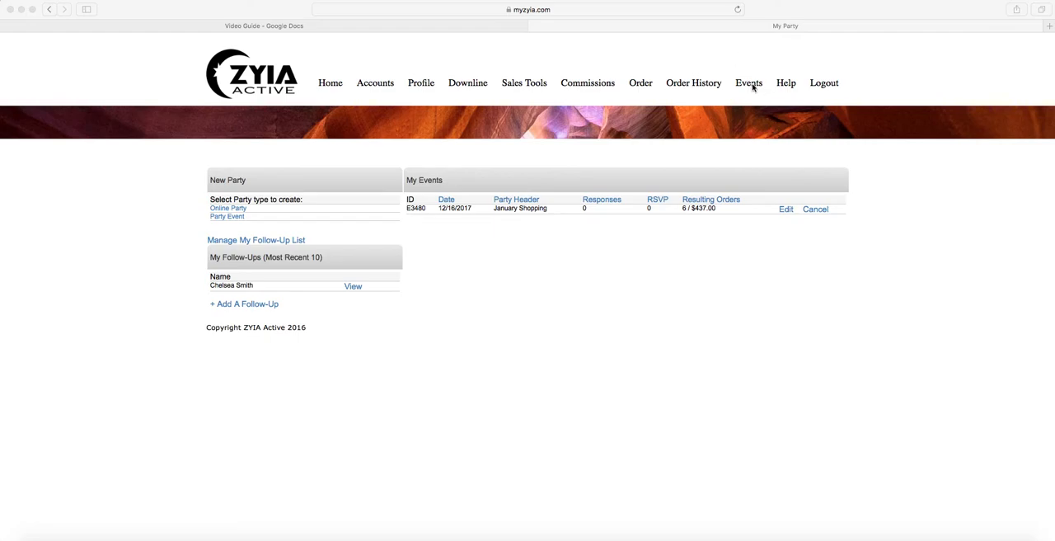
Open the Events page and create a new Online Party
{"action": "left_click", "coordinate": [751, 86]}
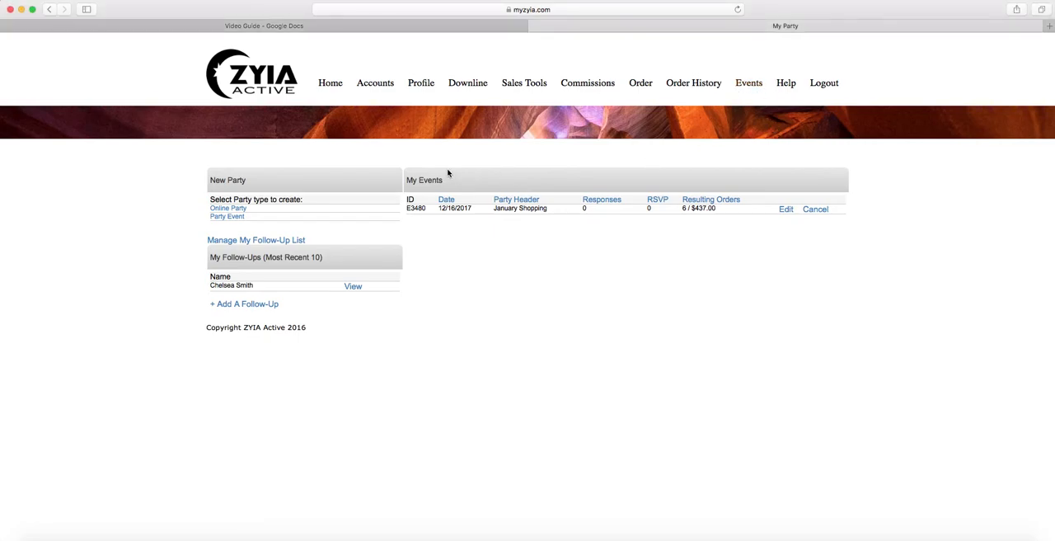
{"action": "left_click", "coordinate": [244, 211]}
{"action": "left_click", "coordinate": [237, 209]}
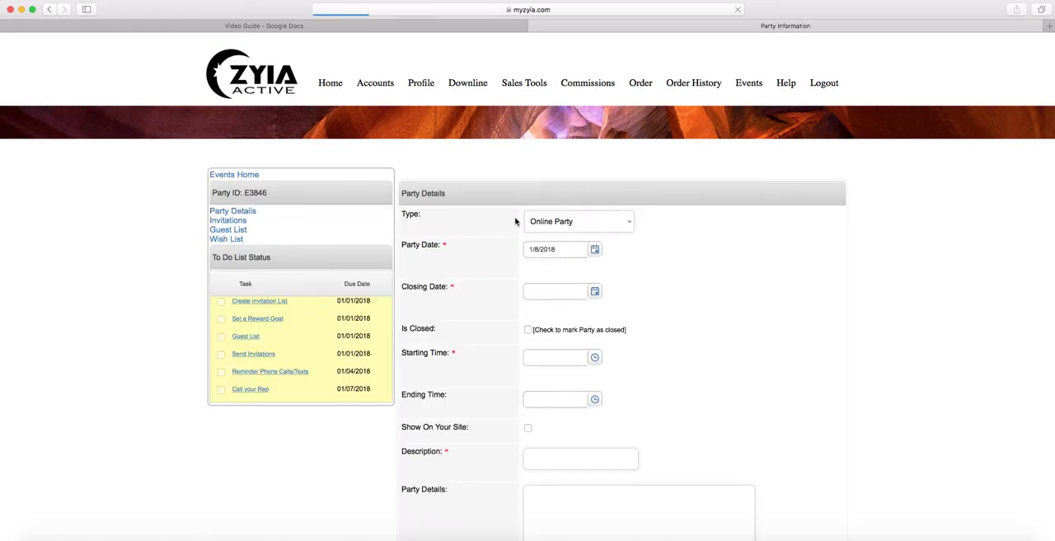
Leave the party type as Online Party and set the closing date to 1/30/2018
{"action": "scroll", "coordinate": [755, 209], "scroll_direction": "down", "scroll_amount": 2}
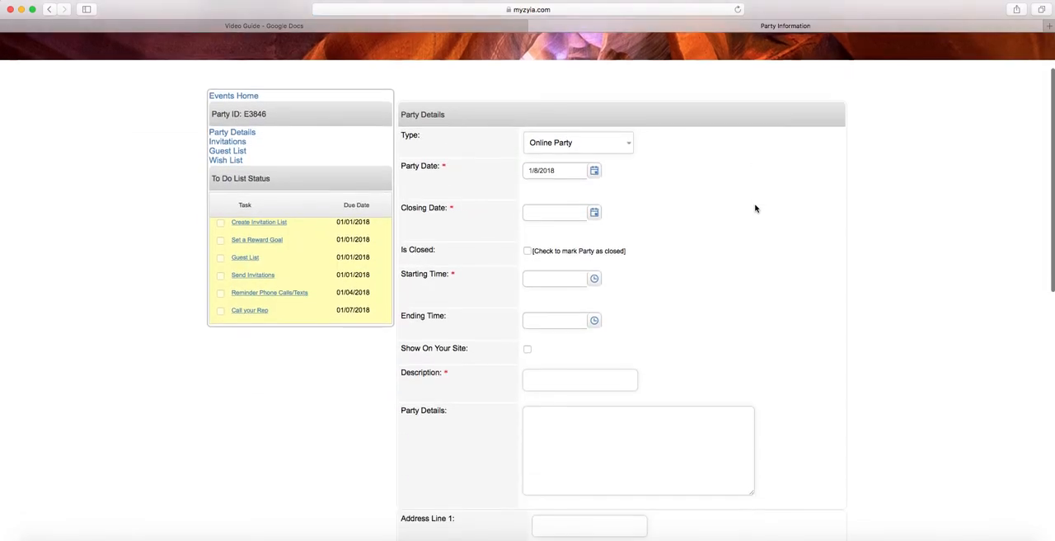
{"action": "left_click", "coordinate": [630, 142]}
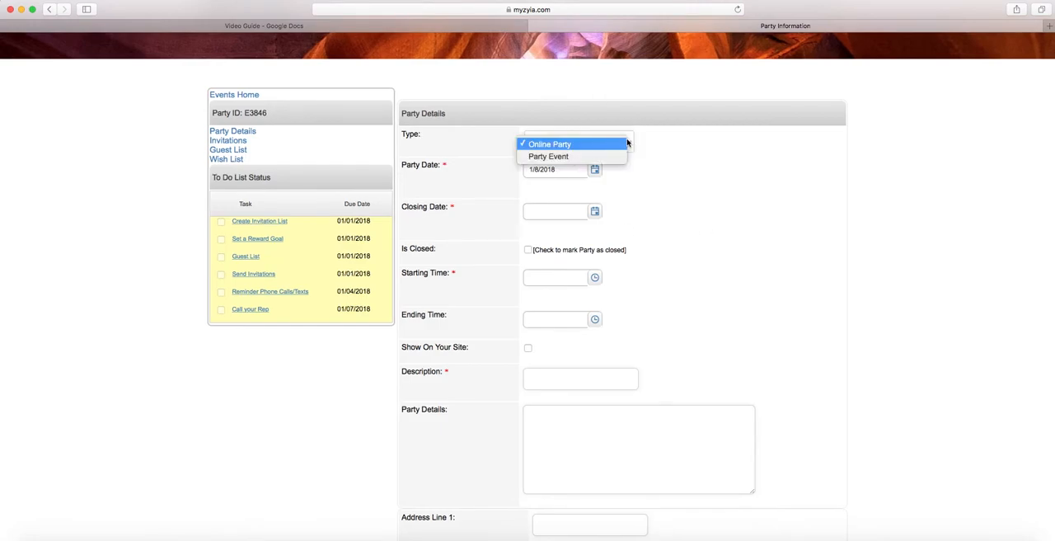
{"action": "left_click", "coordinate": [668, 147]}
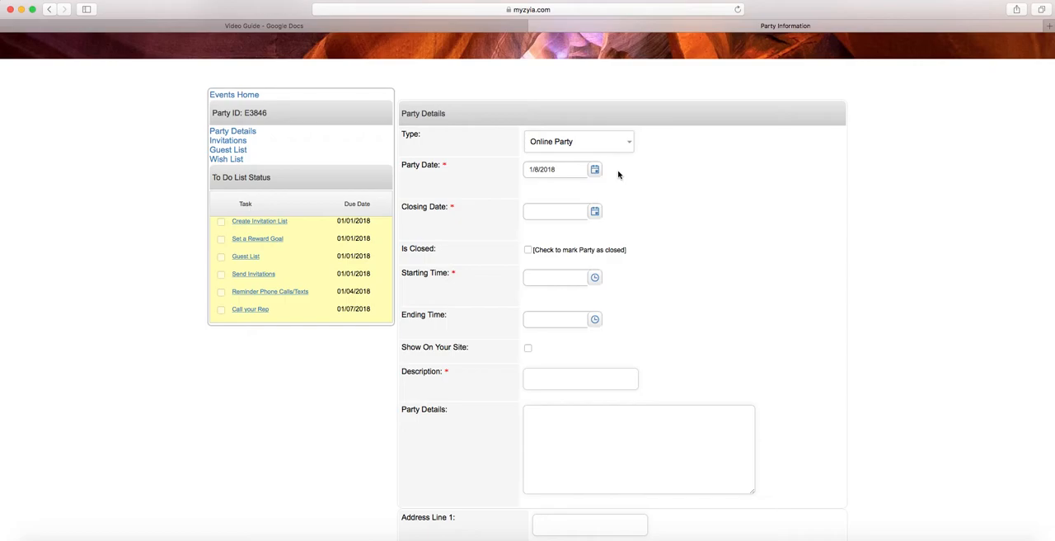
{"action": "left_click", "coordinate": [595, 212]}
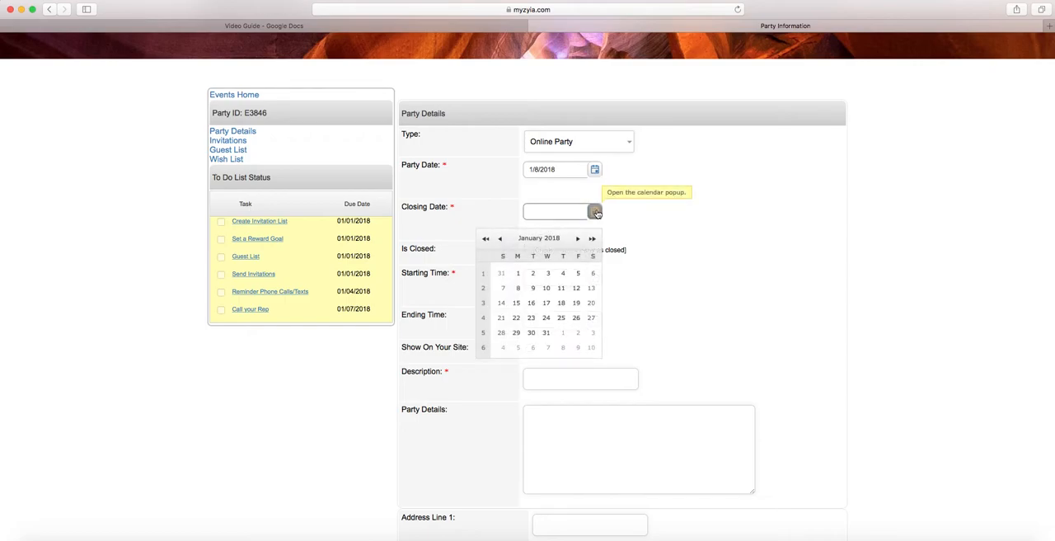
{"action": "left_click", "coordinate": [530, 333]}
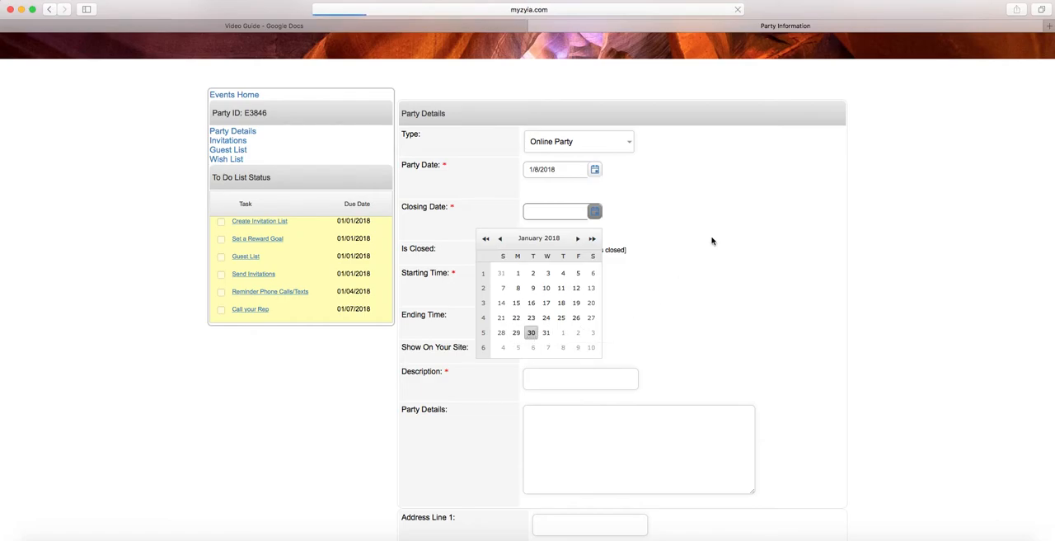
Set both the party's starting time and ending time to 12:00 AM
{"action": "scroll", "coordinate": [676, 237], "scroll_direction": "down", "scroll_amount": 2}
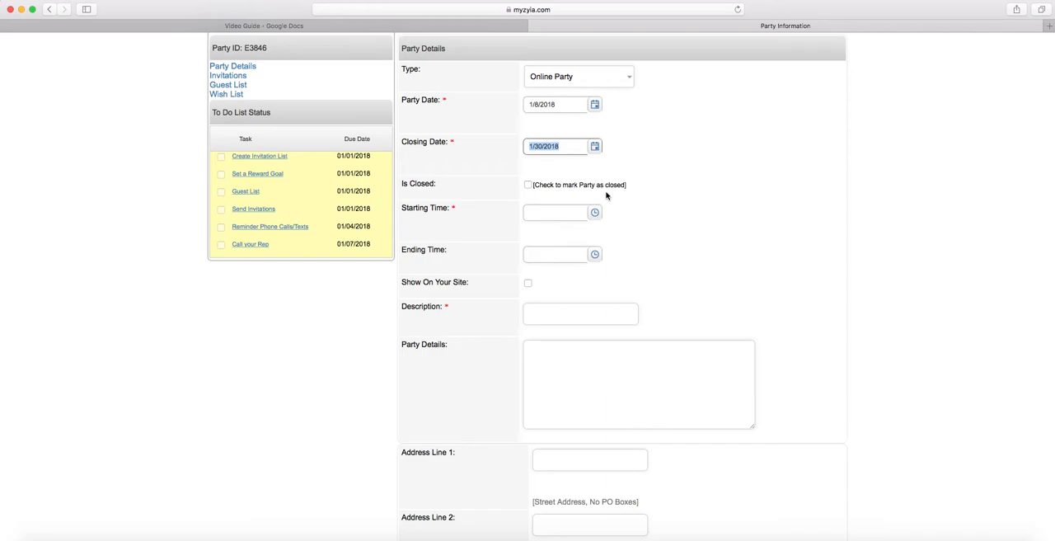
{"action": "scroll", "coordinate": [606, 194], "scroll_direction": "down", "scroll_amount": 1}
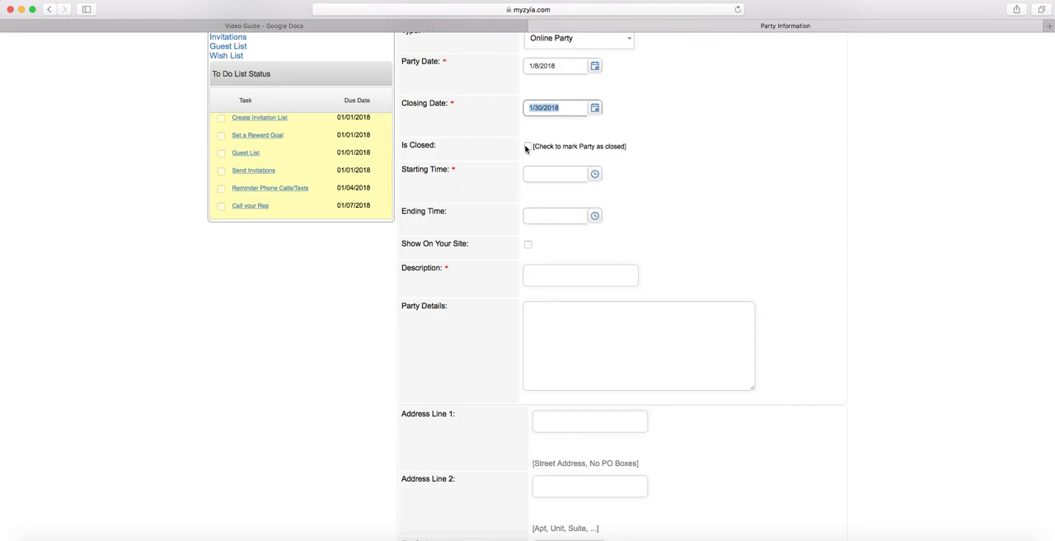
{"action": "scroll", "coordinate": [526, 148], "scroll_direction": "up", "scroll_amount": 1}
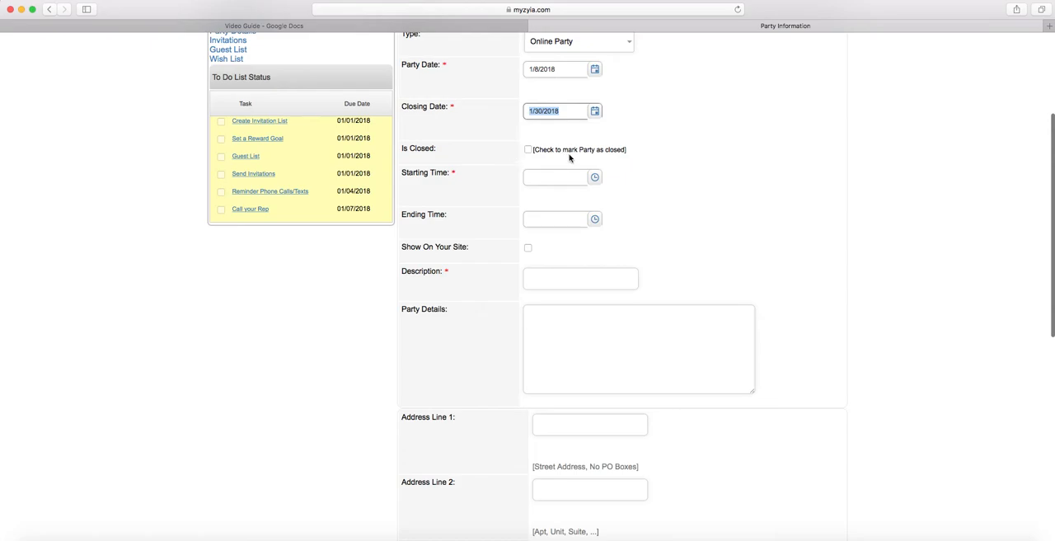
{"action": "left_click", "coordinate": [591, 178]}
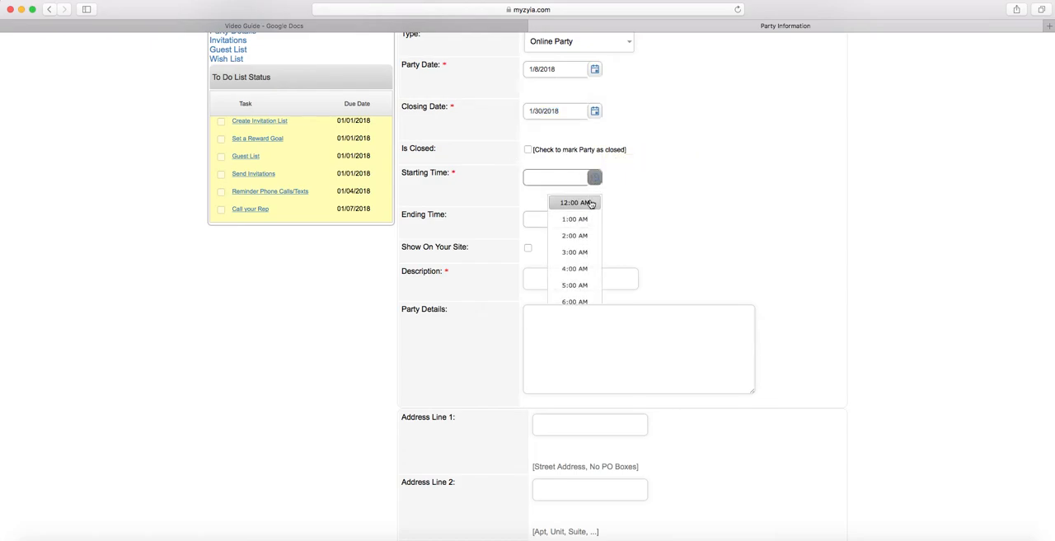
{"action": "left_click", "coordinate": [590, 202]}
{"action": "left_click", "coordinate": [592, 208]}
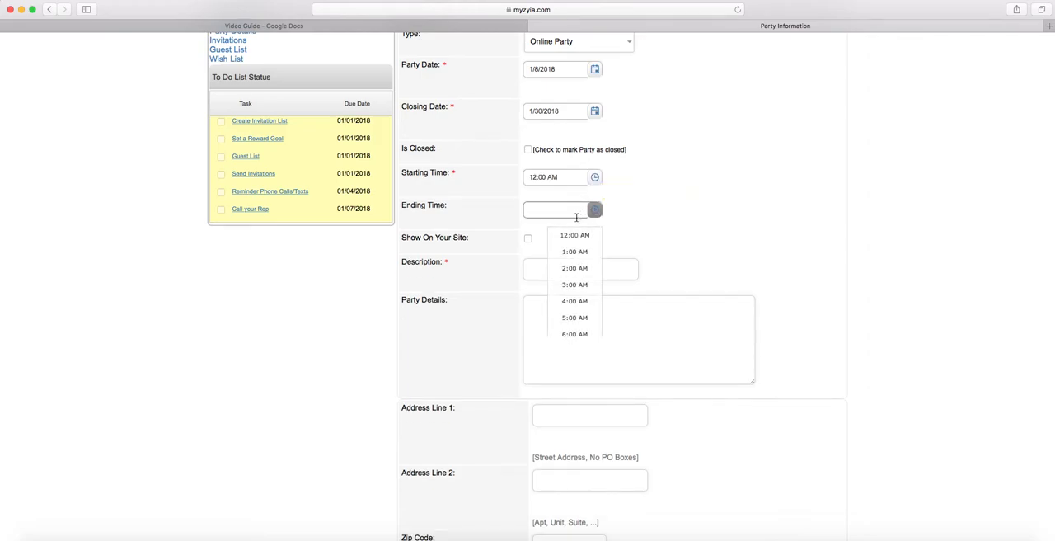
{"action": "left_click", "coordinate": [574, 232]}
Enable Show On Your Site and enter the host's first name followed by "Party" as the description
{"action": "scroll", "coordinate": [623, 219], "scroll_direction": "down", "scroll_amount": 2}
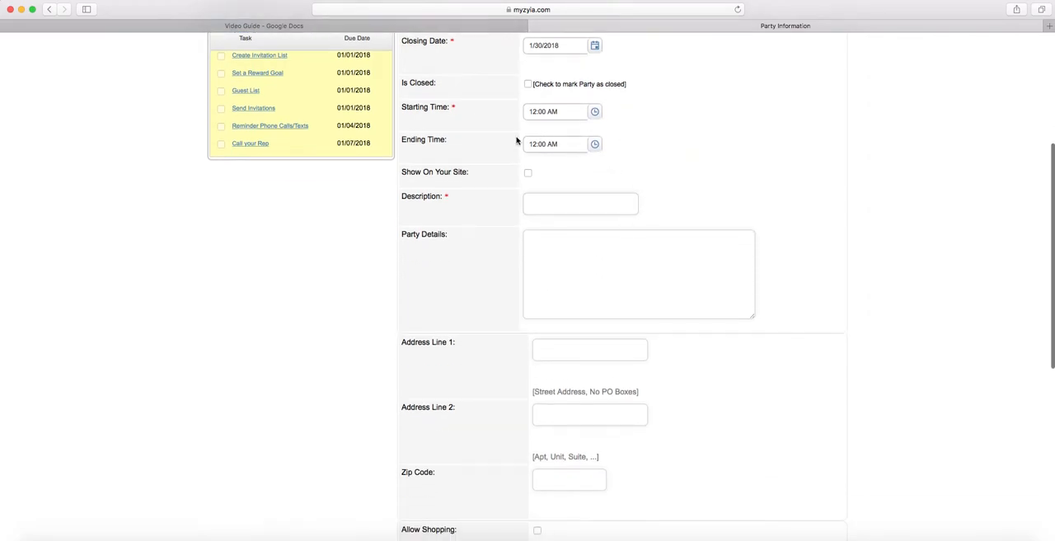
{"action": "left_click", "coordinate": [528, 174]}
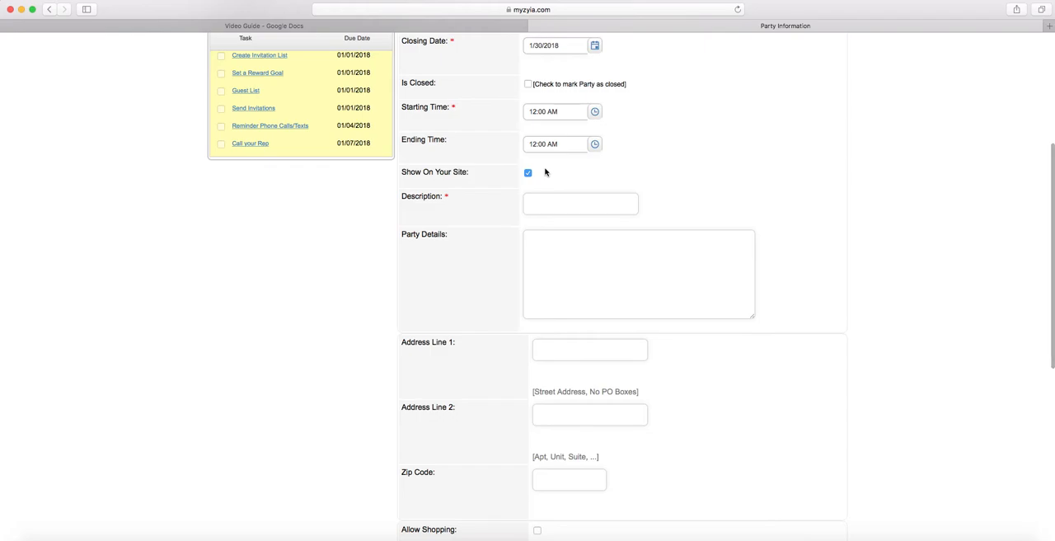
{"action": "scroll", "coordinate": [565, 176], "scroll_direction": "down", "scroll_amount": 1}
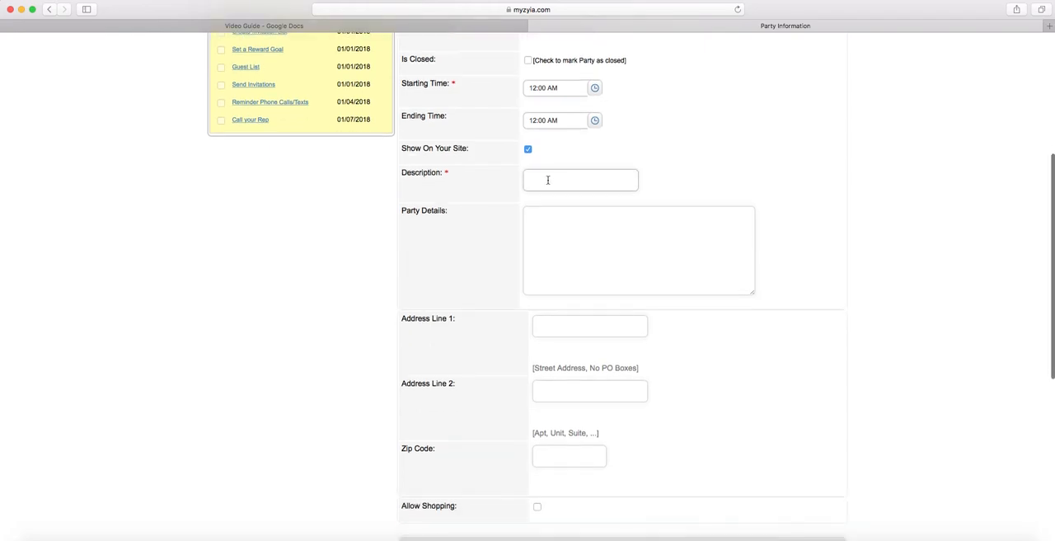
{"action": "type", "text": "L"}
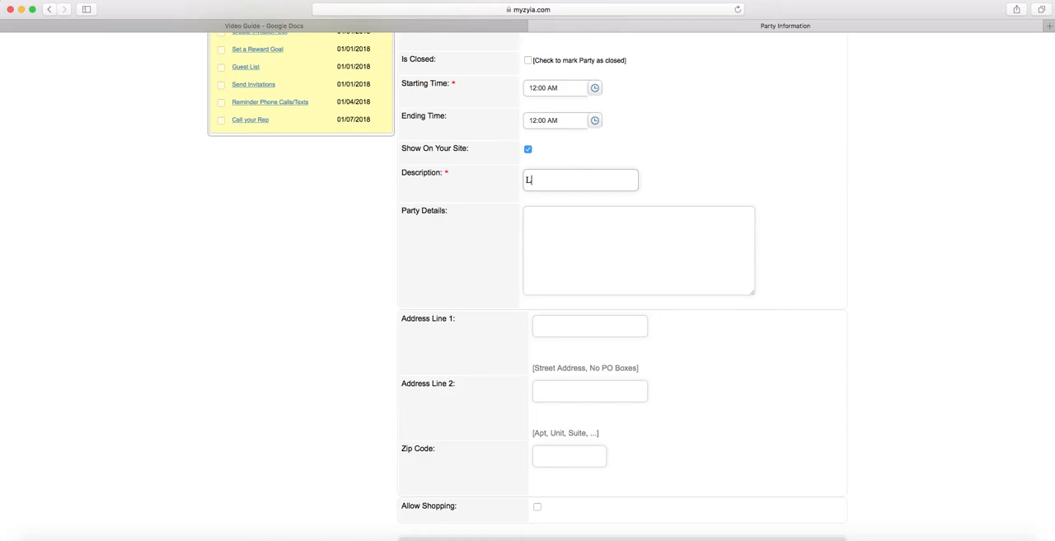
{"action": "type", "text": "acy Party"}
{"action": "left_click", "coordinate": [544, 213]}
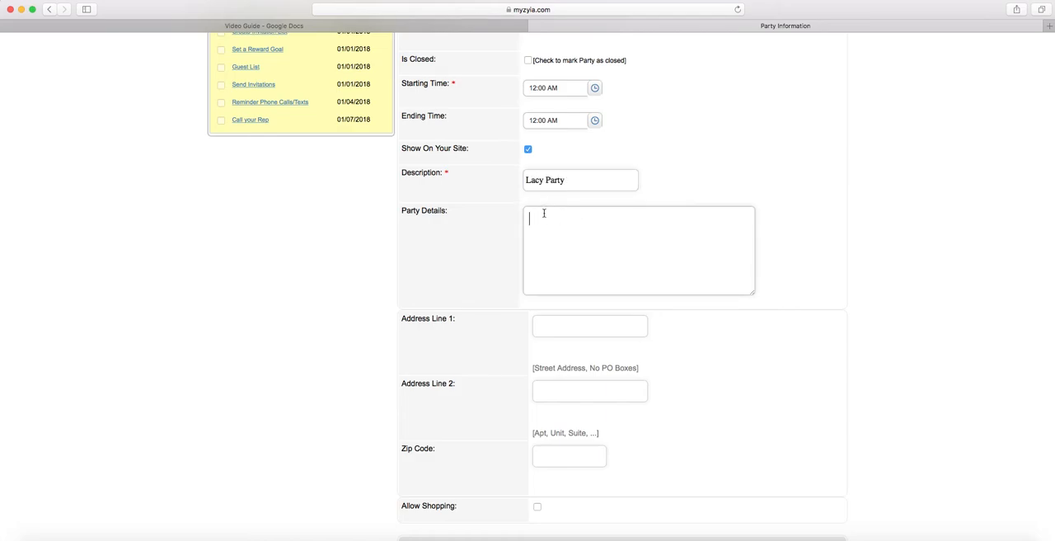
Allow shopping for the party and keep Party as the shipping method
{"action": "scroll", "coordinate": [544, 213], "scroll_direction": "down", "scroll_amount": 3}
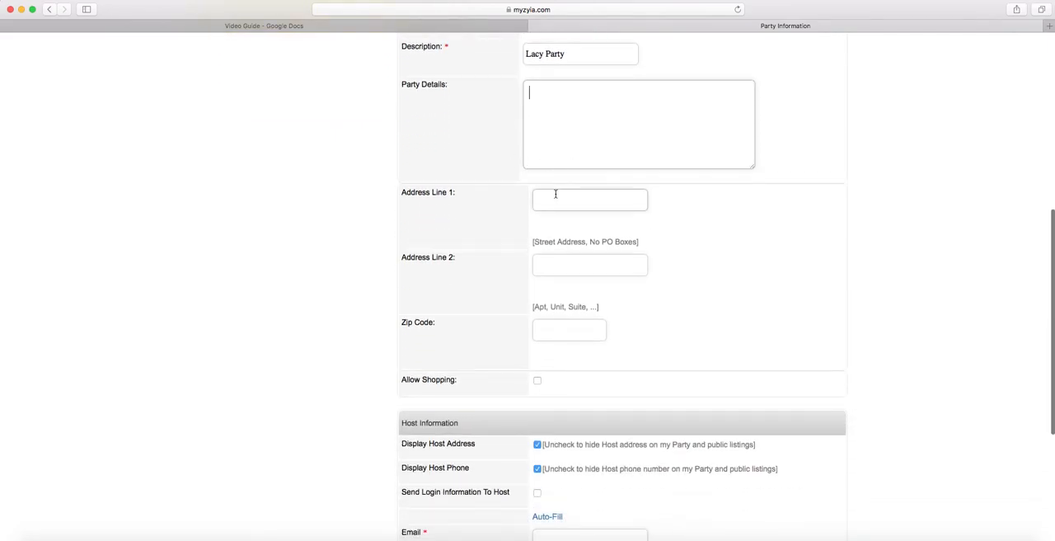
{"action": "scroll", "coordinate": [556, 193], "scroll_direction": "down", "scroll_amount": 1}
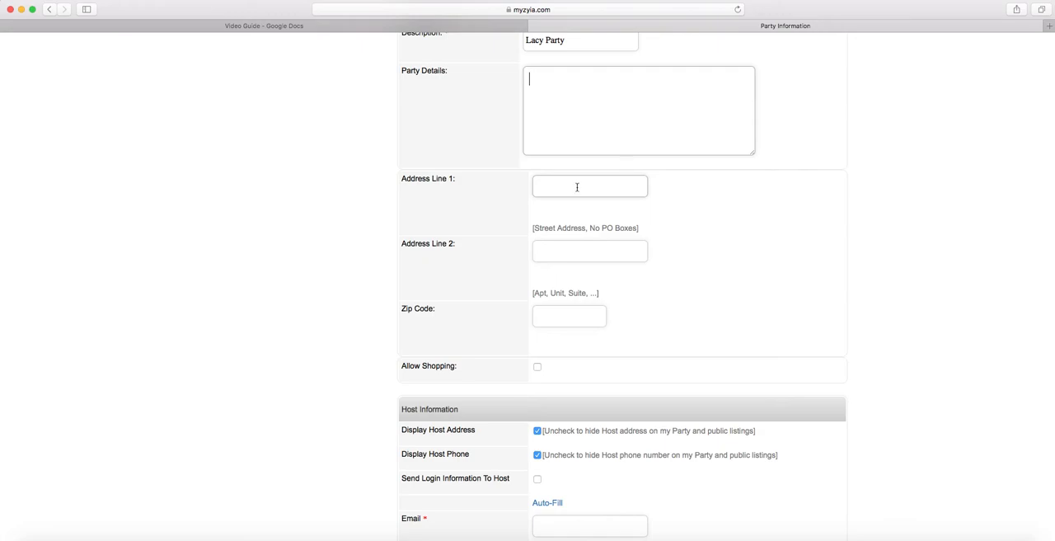
{"action": "scroll", "coordinate": [577, 187], "scroll_direction": "down", "scroll_amount": 3}
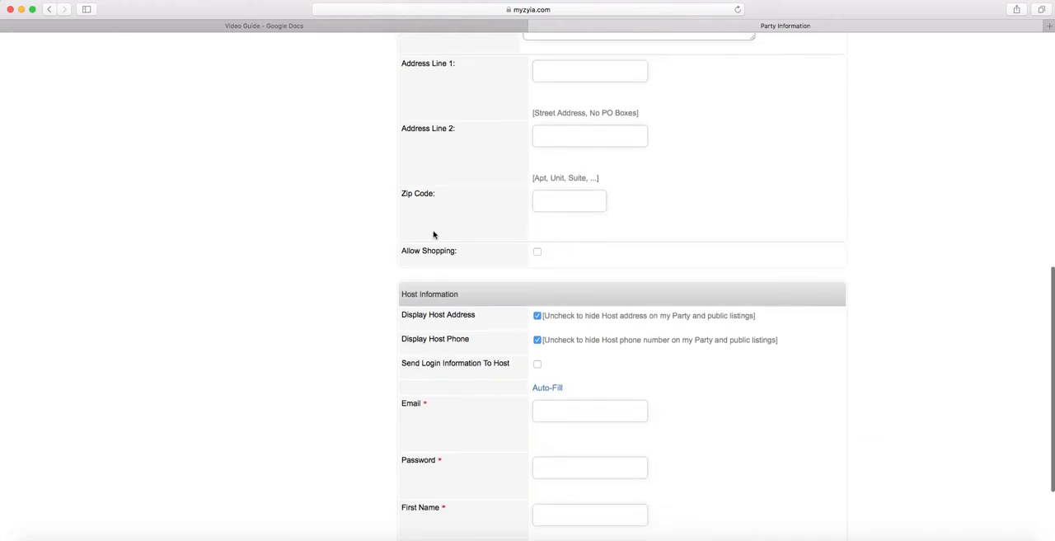
{"action": "left_click", "coordinate": [537, 251]}
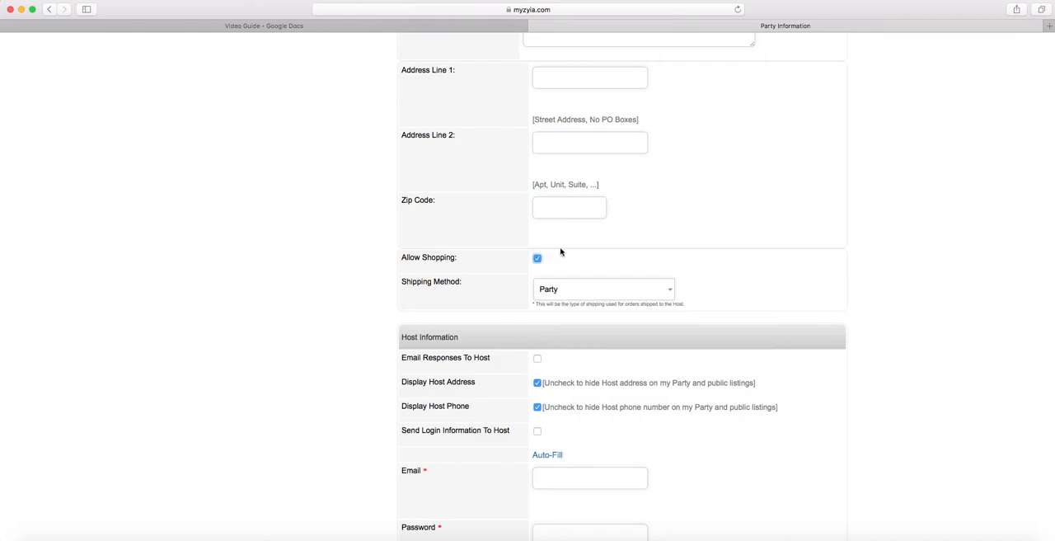
{"action": "scroll", "coordinate": [675, 255], "scroll_direction": "down", "scroll_amount": 1}
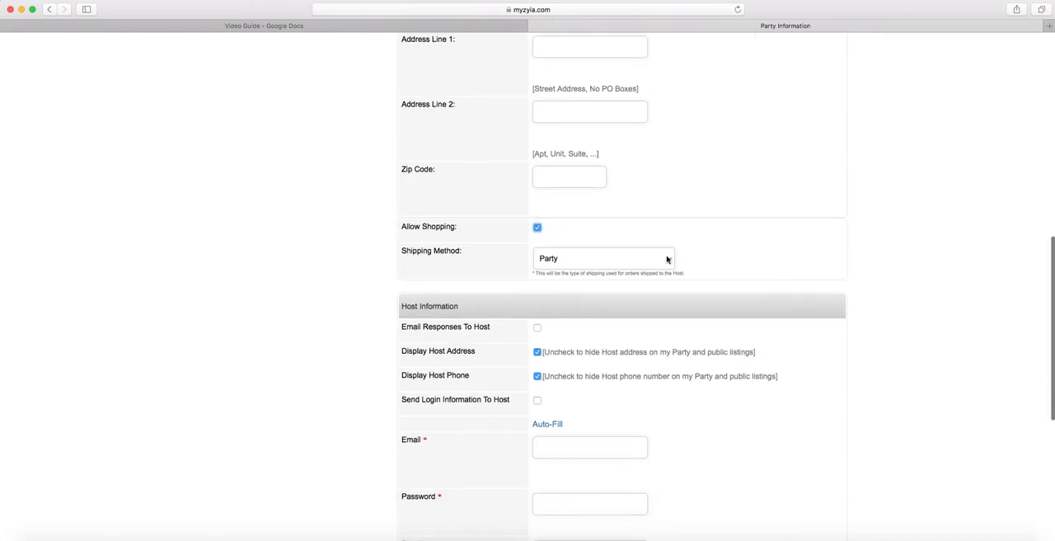
{"action": "left_click", "coordinate": [668, 258]}
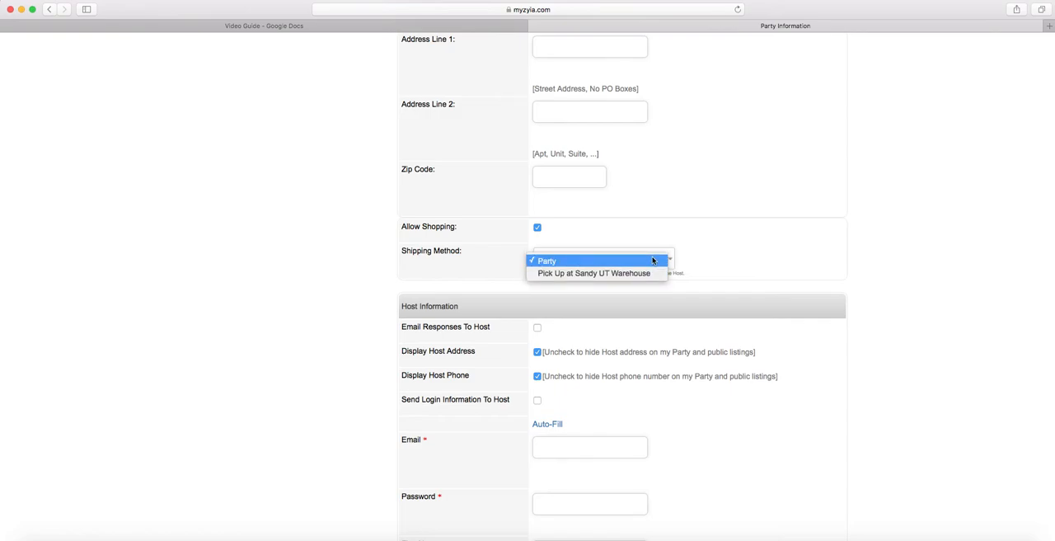
{"action": "left_click", "coordinate": [651, 260]}
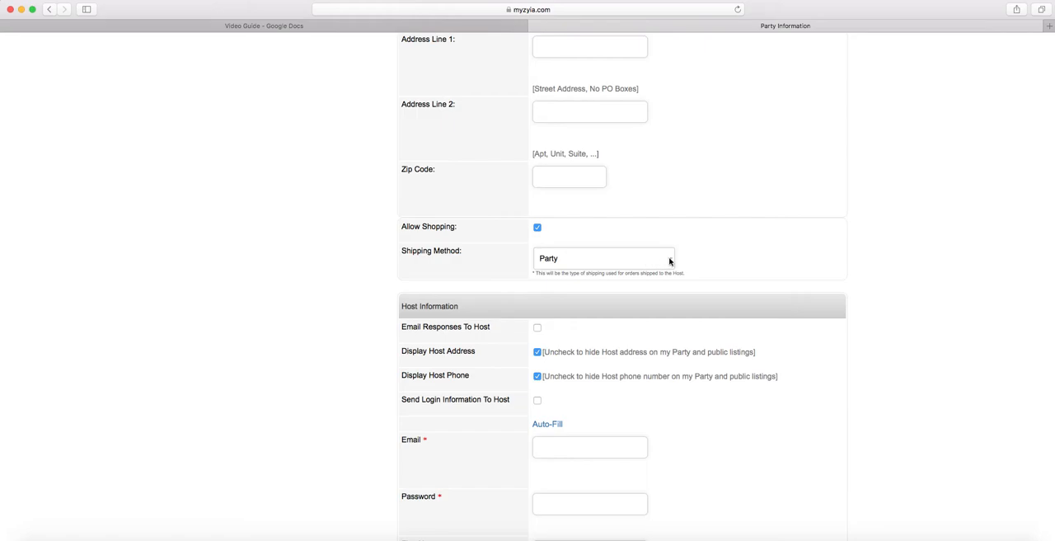
{"action": "left_click", "coordinate": [669, 262]}
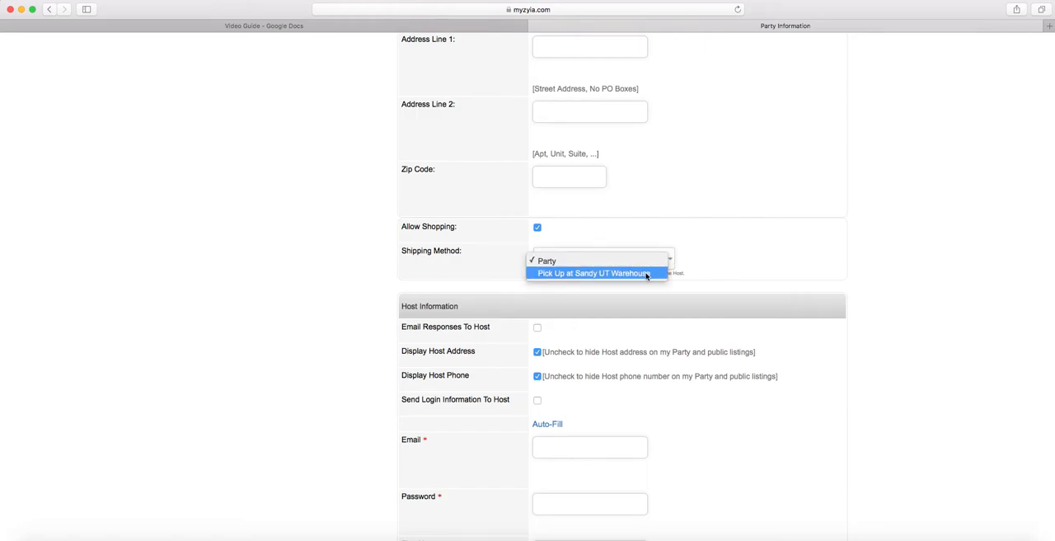
{"action": "left_click", "coordinate": [646, 260]}
Turn off the display of the host's address and phone number in the host information
{"action": "scroll", "coordinate": [697, 248], "scroll_direction": "down", "scroll_amount": 2}
{"action": "scroll", "coordinate": [697, 248], "scroll_direction": "down", "scroll_amount": 2}
{"action": "scroll", "coordinate": [687, 273], "scroll_direction": "down", "scroll_amount": 1}
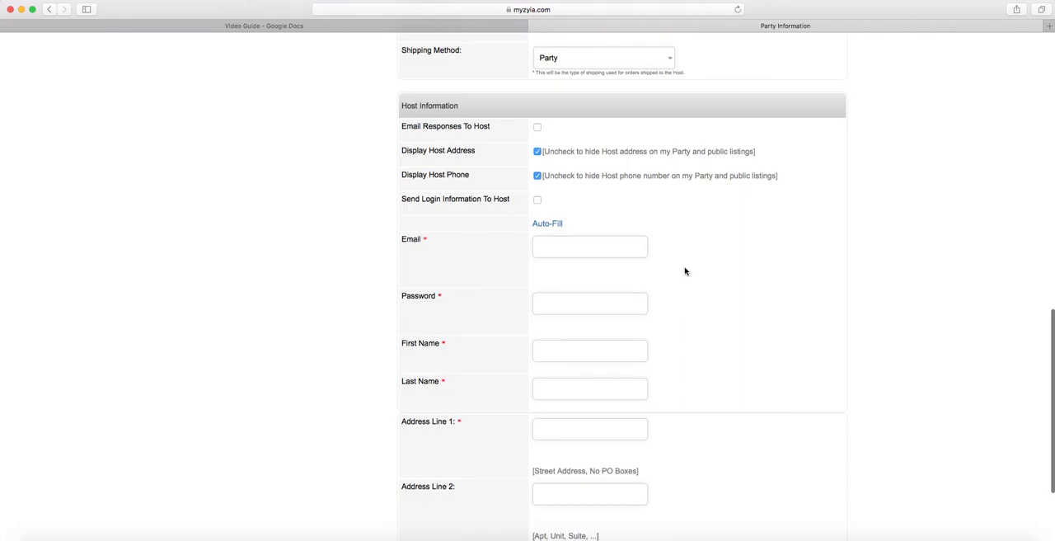
{"action": "left_click", "coordinate": [537, 154]}
{"action": "left_click", "coordinate": [537, 175]}
Enter the host's email address and account password in the host information
{"action": "scroll", "coordinate": [607, 177], "scroll_direction": "down", "scroll_amount": 2}
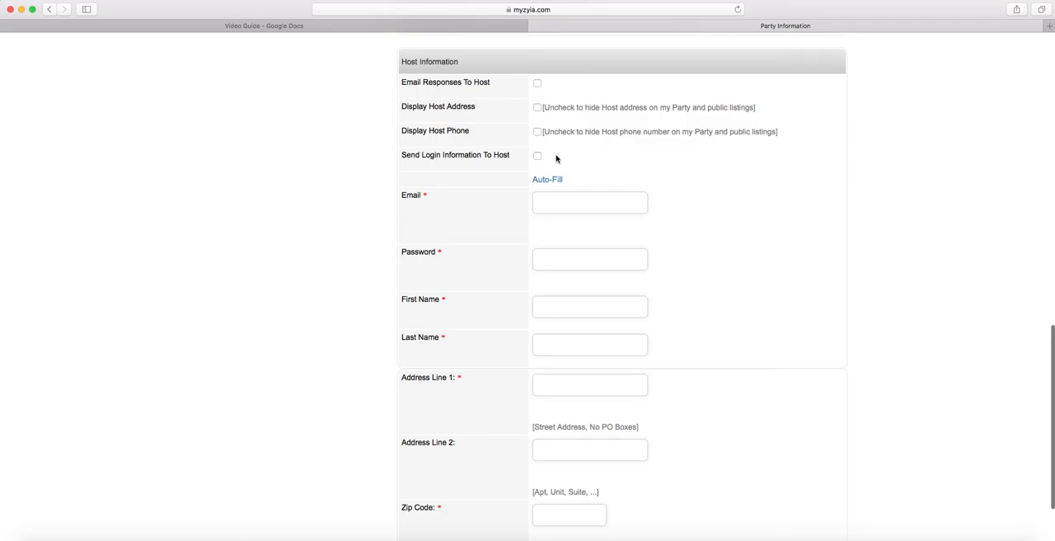
{"action": "scroll", "coordinate": [549, 158], "scroll_direction": "down", "scroll_amount": 1}
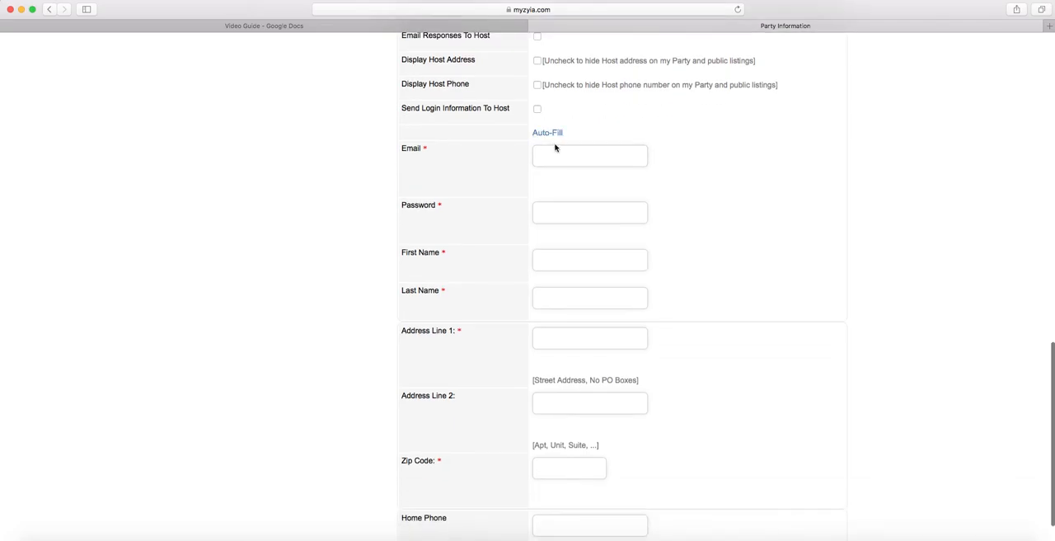
{"action": "left_click", "coordinate": [548, 153]}
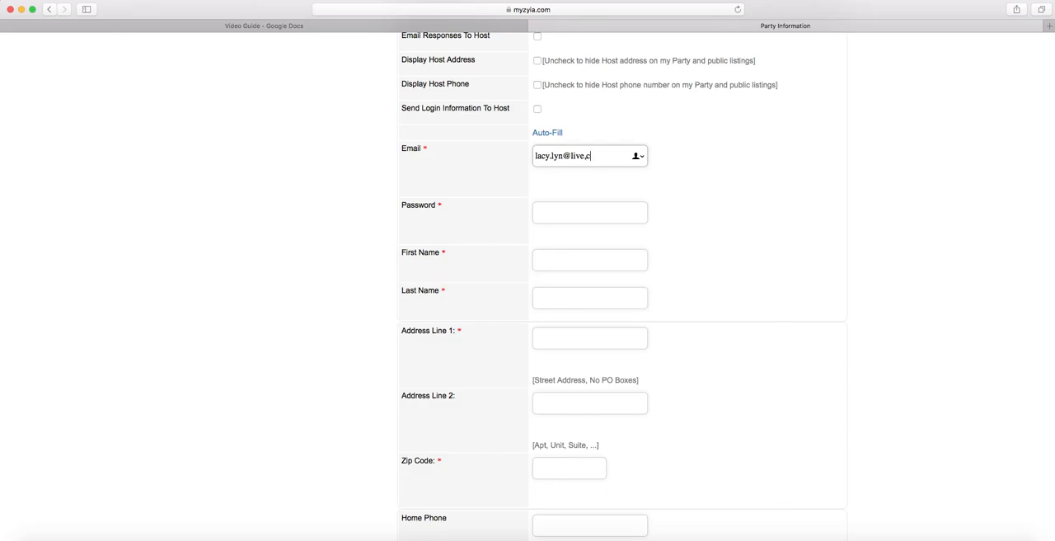
{"action": "left_click", "coordinate": [557, 211]}
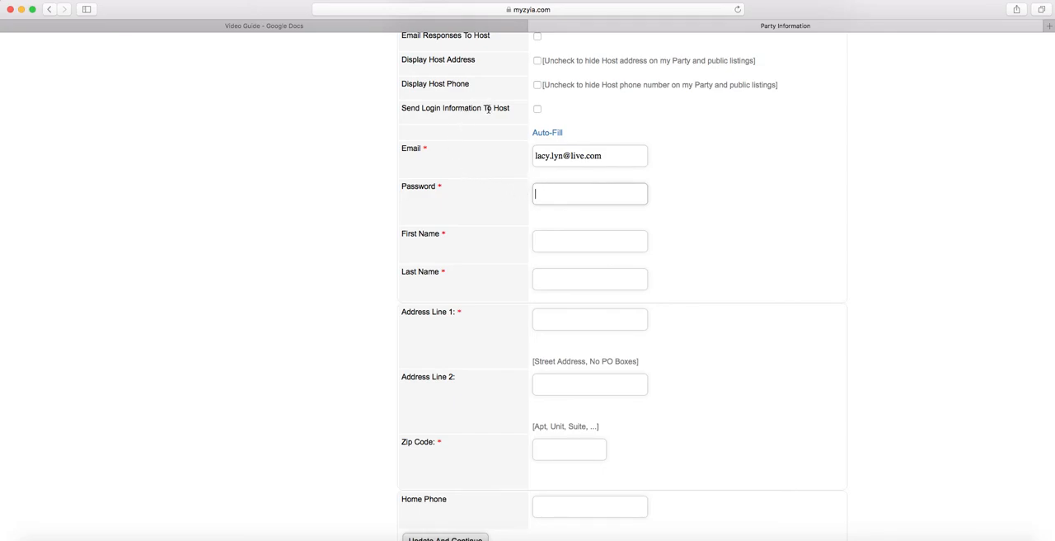
Enter the host's first name and last name
{"action": "left_click", "coordinate": [561, 243]}
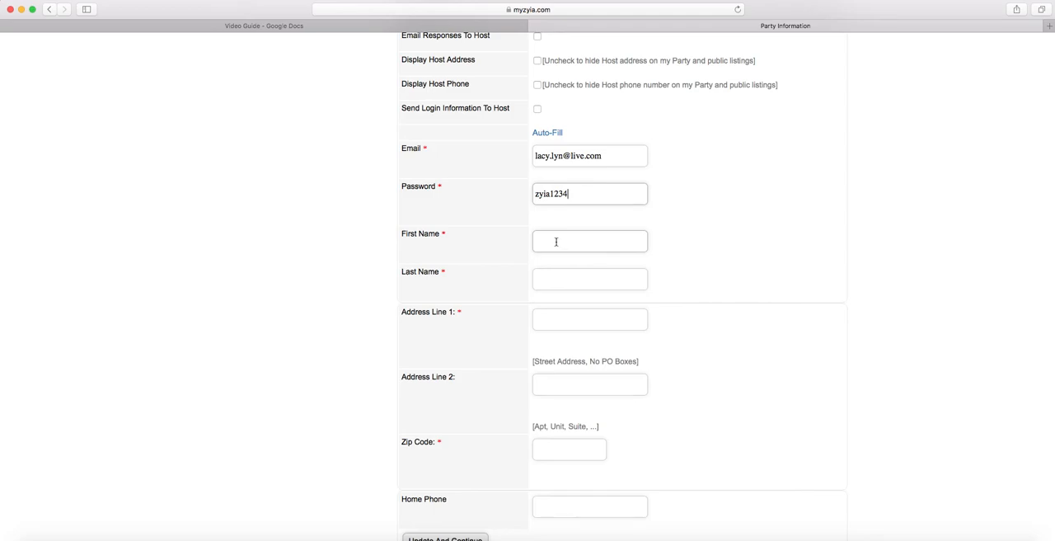
{"action": "left_click", "coordinate": [557, 241]}
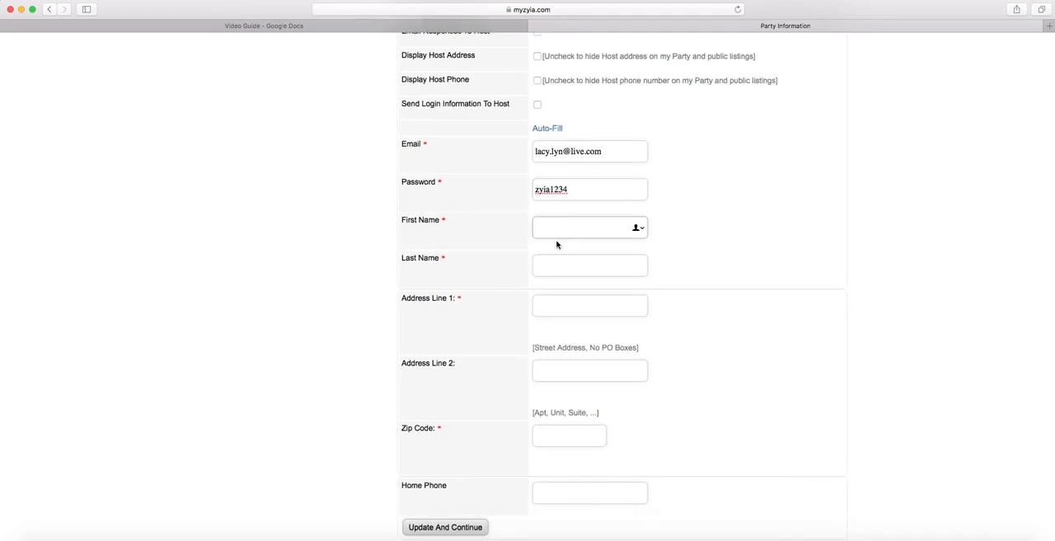
{"action": "key", "text": "Tab"}
Enter the host's street address in the first address line and fill in the zip code
{"action": "left_click", "coordinate": [572, 305]}
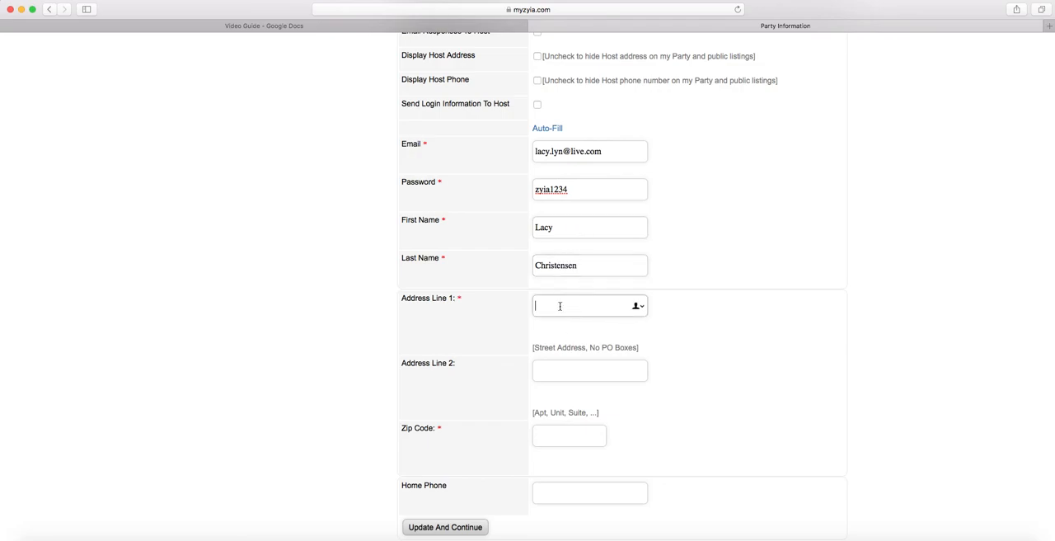
{"action": "scroll", "coordinate": [555, 308], "scroll_direction": "down", "scroll_amount": 1}
{"action": "left_click", "coordinate": [562, 421]}
{"action": "type", "text": "8"}
{"action": "type", "text": "42"}
{"action": "key", "text": "BackSpace"}
{"action": "type", "text": "337"}
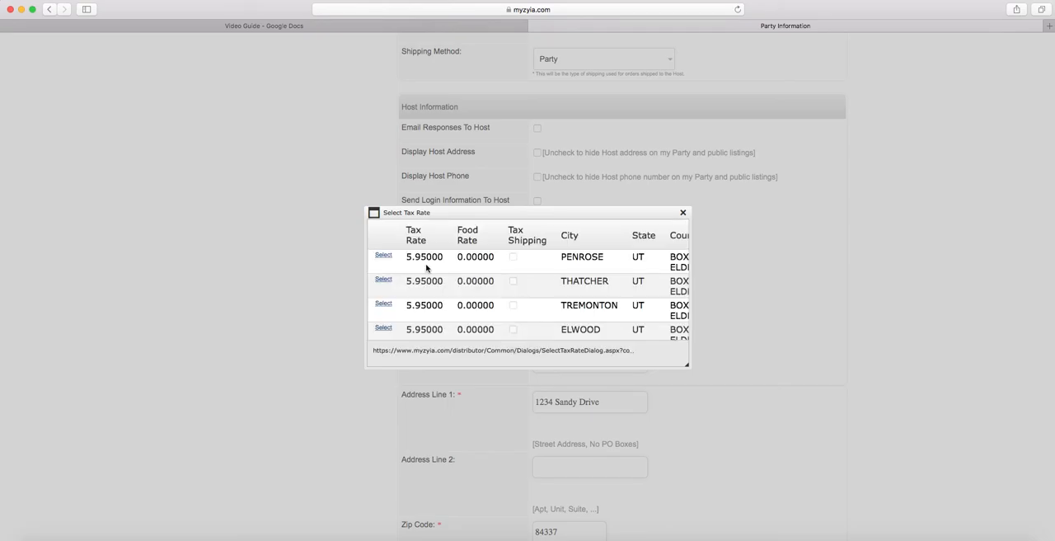
Look through the available tax rates and select the entry for Tremonton, UT for the host's address
{"action": "scroll", "coordinate": [426, 268], "scroll_direction": "down", "scroll_amount": 3}
{"action": "scroll", "coordinate": [426, 268], "scroll_direction": "up", "scroll_amount": 3}
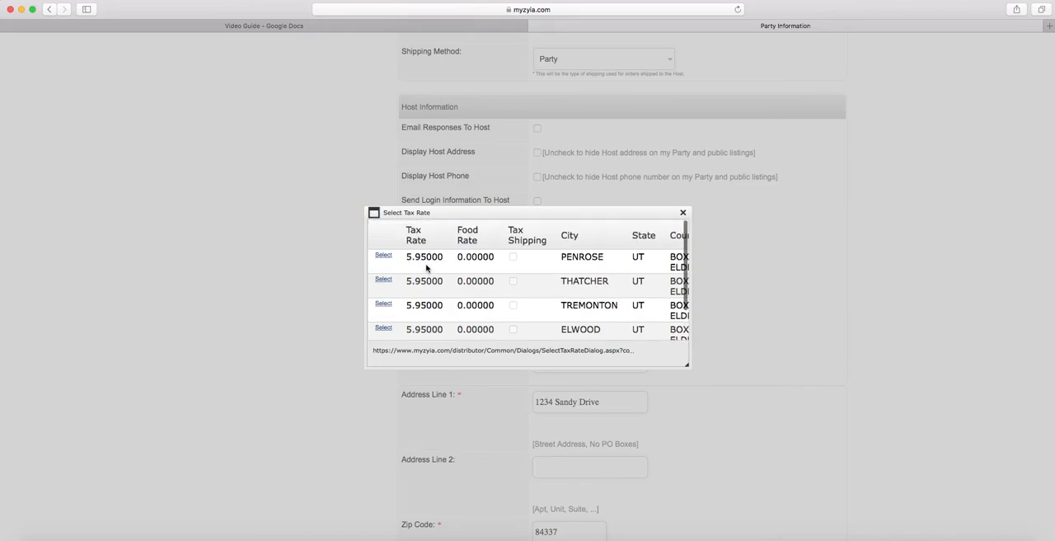
{"action": "left_click", "coordinate": [383, 304]}
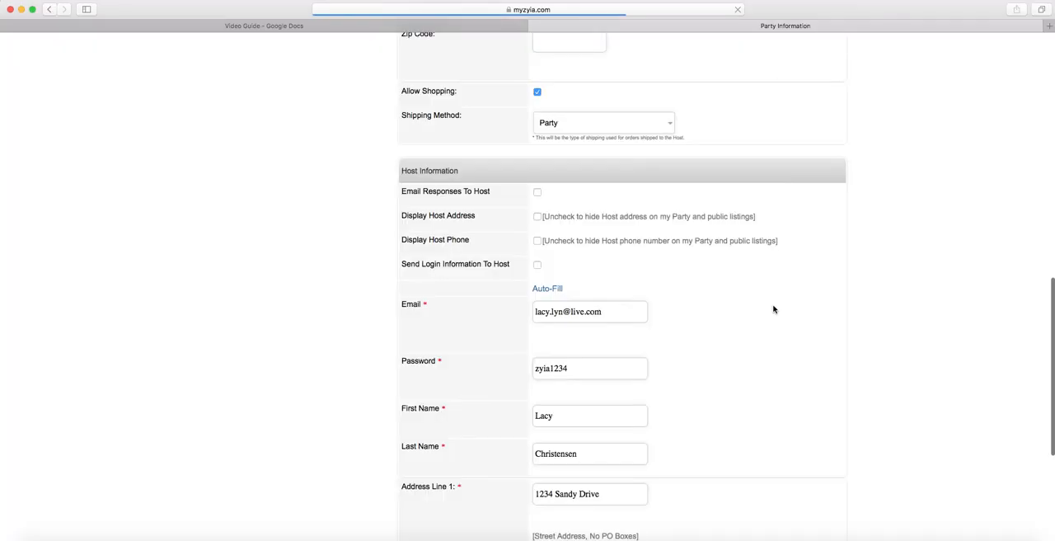
Enter the host's home phone number, save the party information and continue to the invitation setup
{"action": "scroll", "coordinate": [763, 308], "scroll_direction": "down", "scroll_amount": 5}
{"action": "left_click", "coordinate": [634, 478]}
{"action": "type", "text": "123456789"}
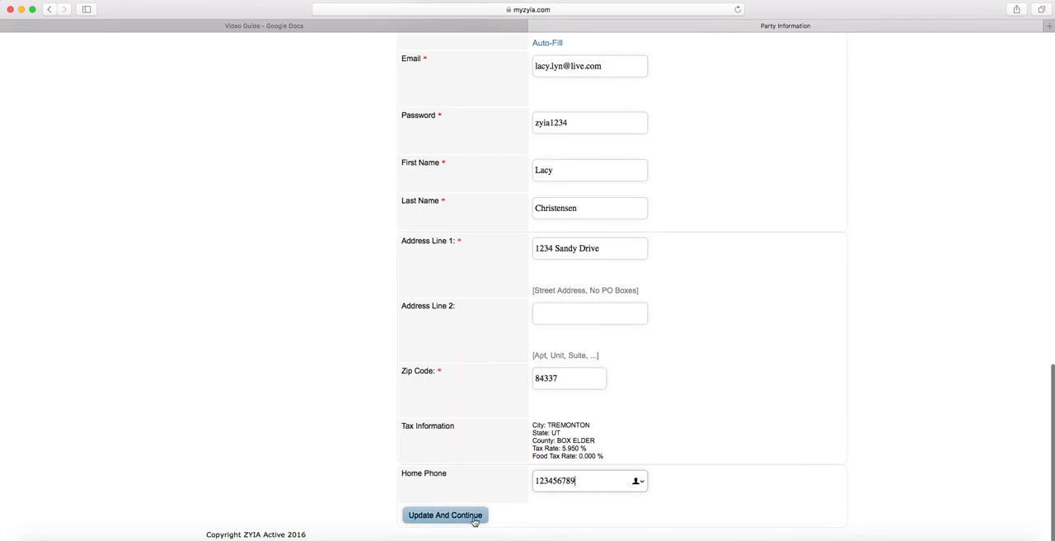
{"action": "left_click", "coordinate": [477, 521]}
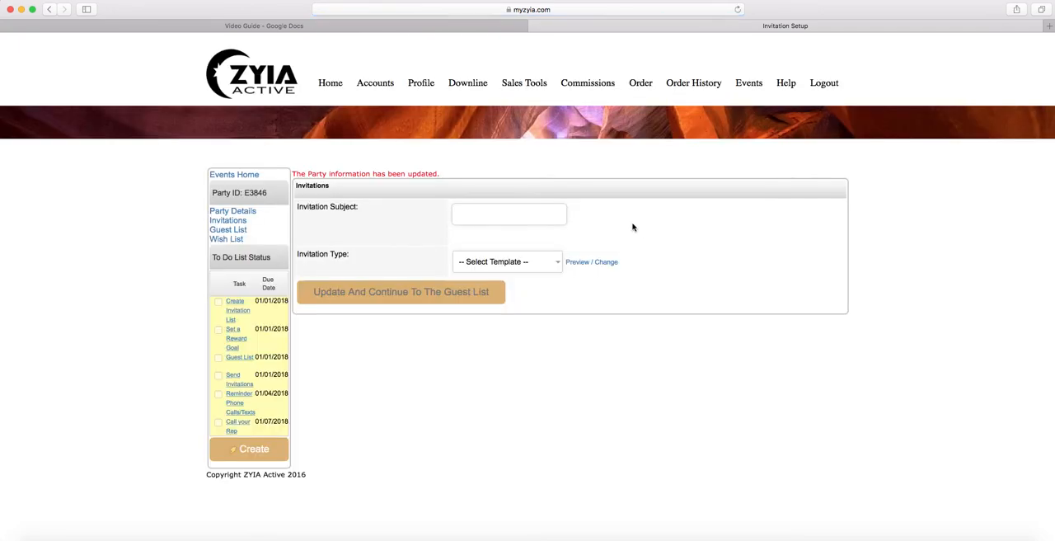
Set the invitation subject to the host's first name followed by "Party" and choose Option 1 as the invitation type
{"action": "left_click", "coordinate": [512, 214]}
{"action": "type", "text": "Lacy Party"}
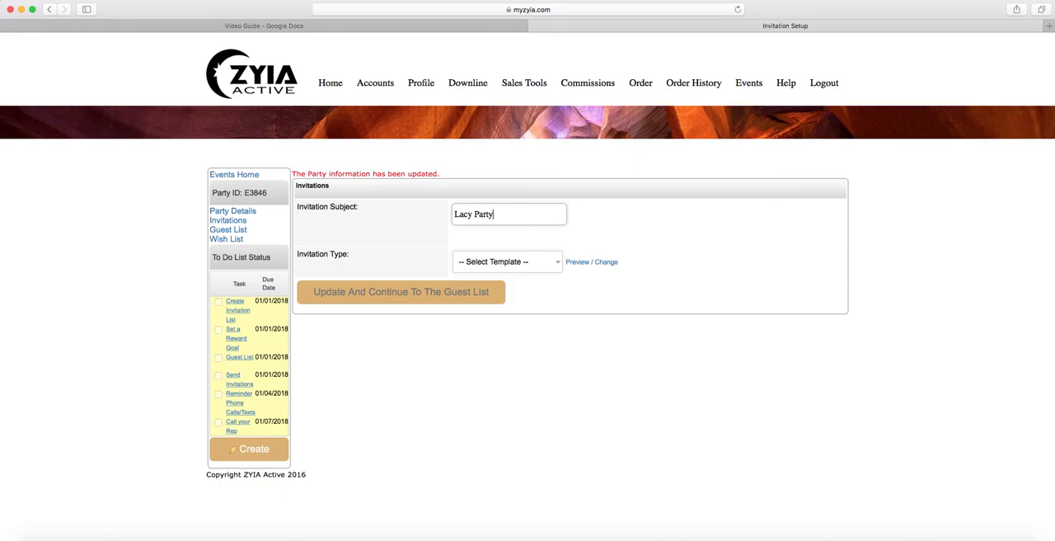
{"action": "left_click", "coordinate": [546, 264]}
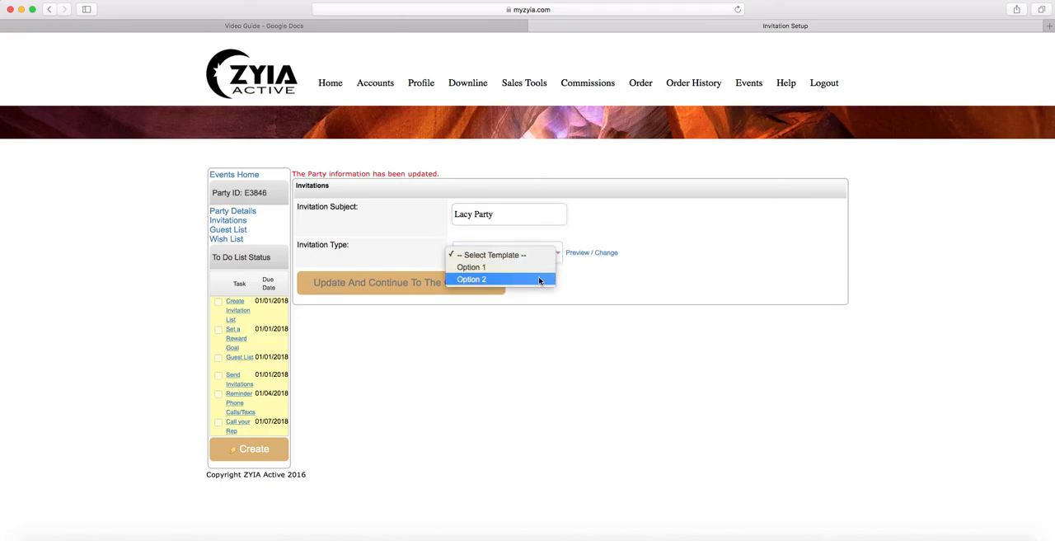
{"action": "left_click", "coordinate": [542, 268]}
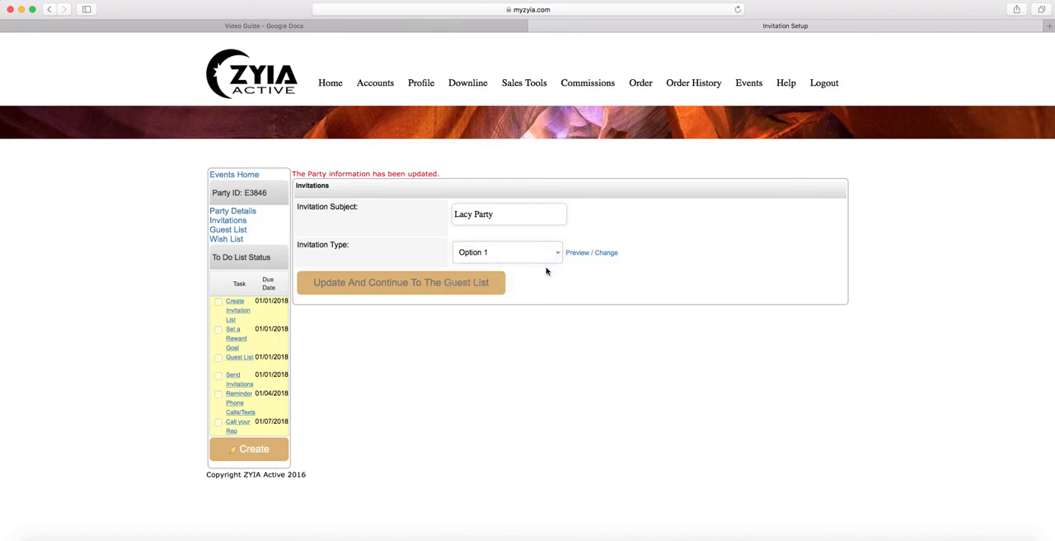
Preview the Option 1 invitation, close the preview, and save the invitation settings to continue to the guest list
{"action": "left_click", "coordinate": [588, 256]}
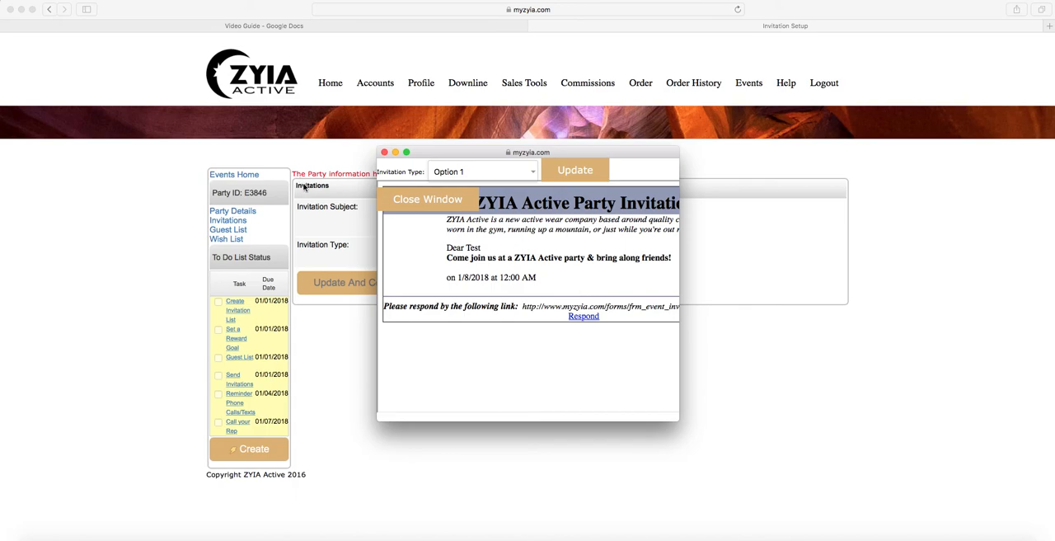
{"action": "left_click", "coordinate": [385, 152]}
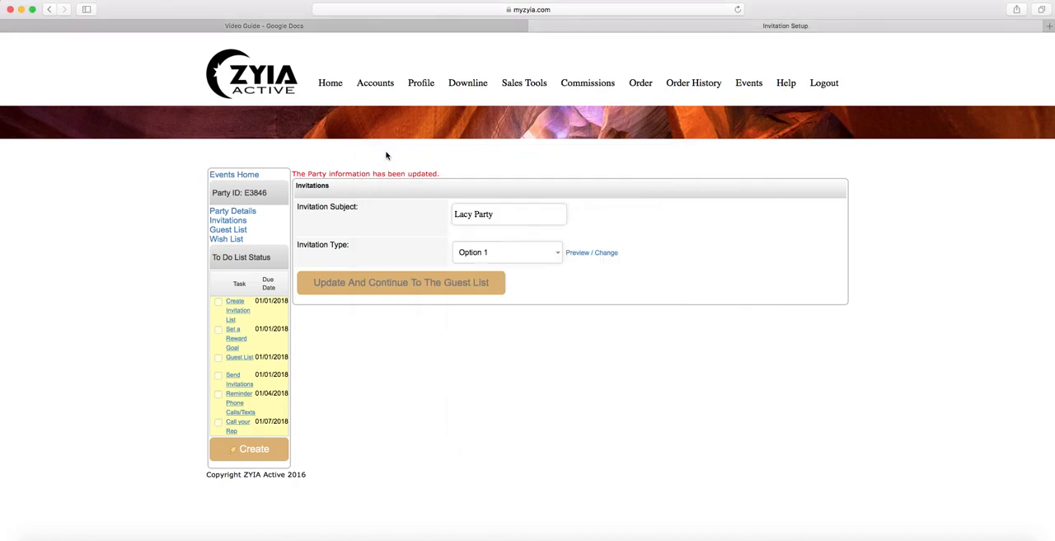
{"action": "left_click", "coordinate": [389, 285]}
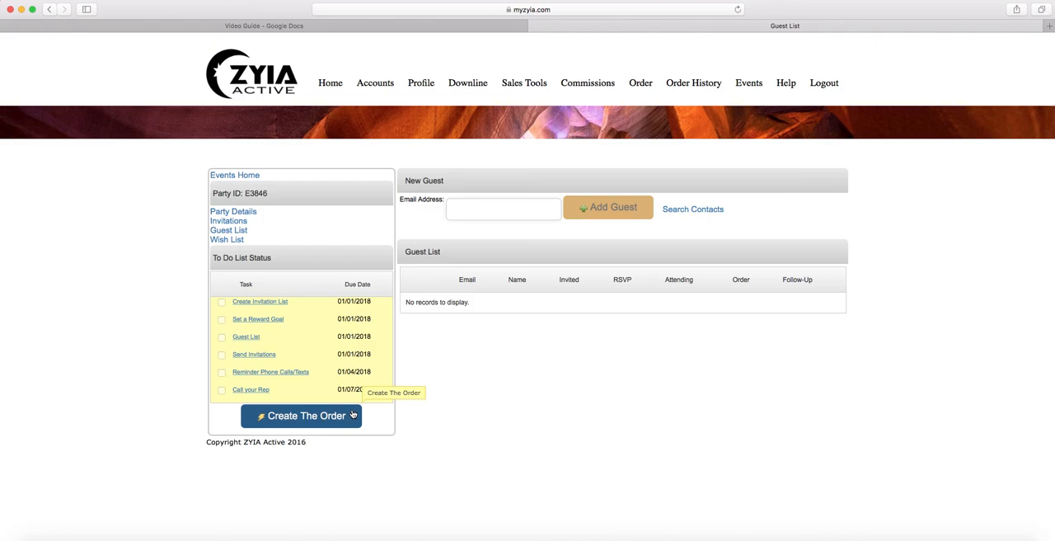
Open the representative's personal myzyia.com site in a new browser tab, using the representative's first name as the page path
{"action": "left_click", "coordinate": [1048, 27]}
{"action": "type", "text": "myzyia.c"}
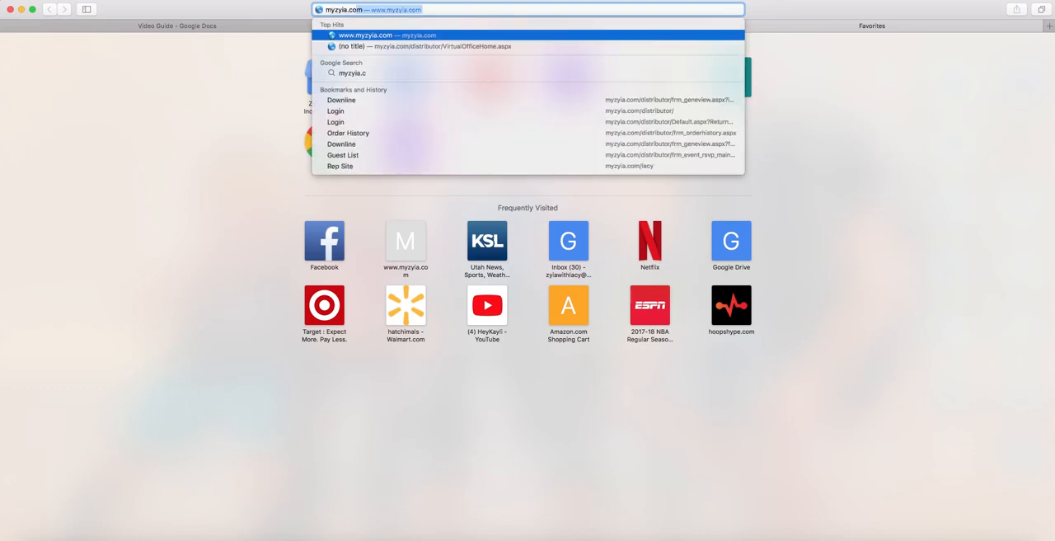
{"action": "type", "text": "om/lacy"}
{"action": "key", "text": "Return"}
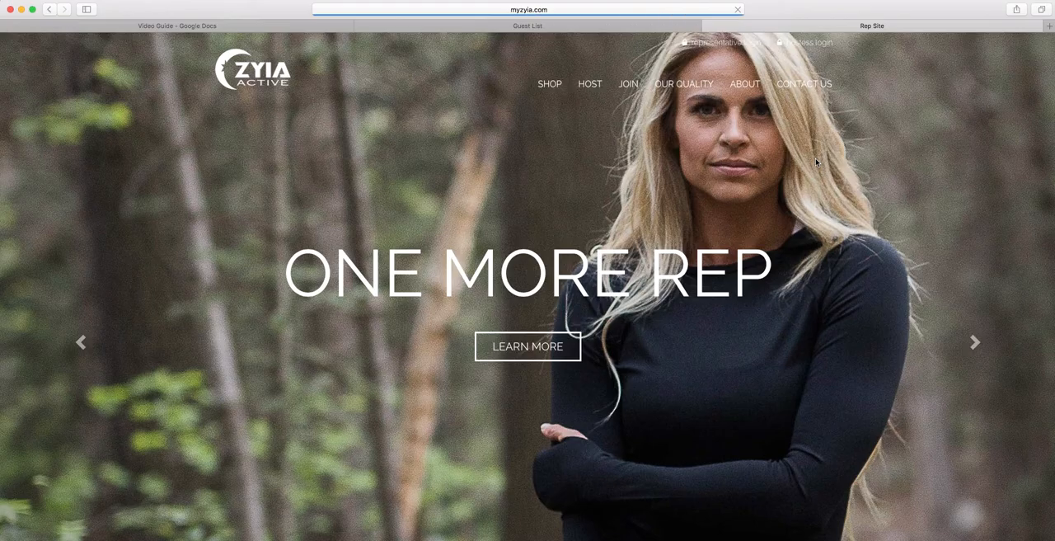
Open the representative's list of events from the profile section and examine the entry for the new party
{"action": "scroll", "coordinate": [816, 163], "scroll_direction": "down", "scroll_amount": 10}
{"action": "scroll", "coordinate": [591, 198], "scroll_direction": "up", "scroll_amount": 3}
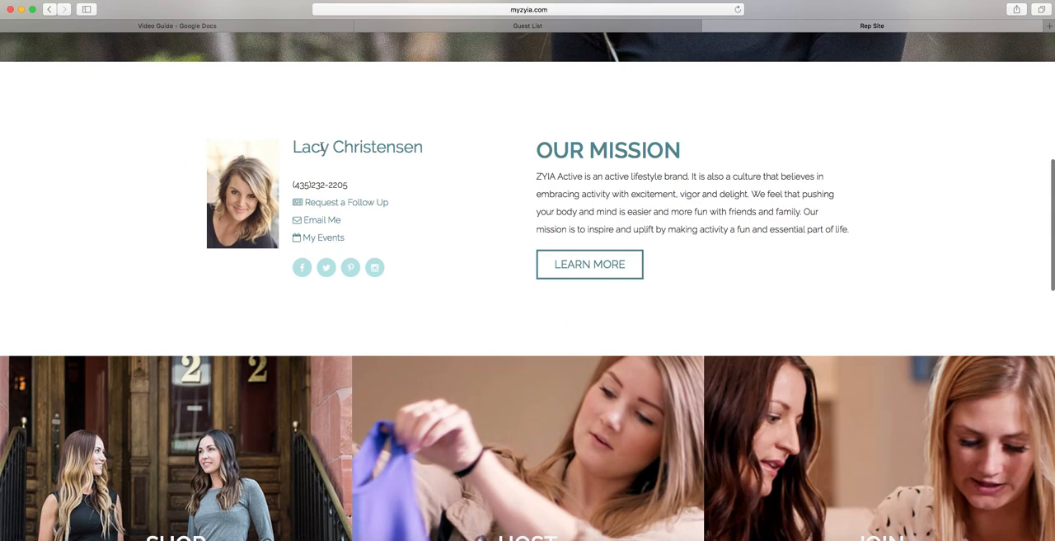
{"action": "left_click", "coordinate": [315, 239]}
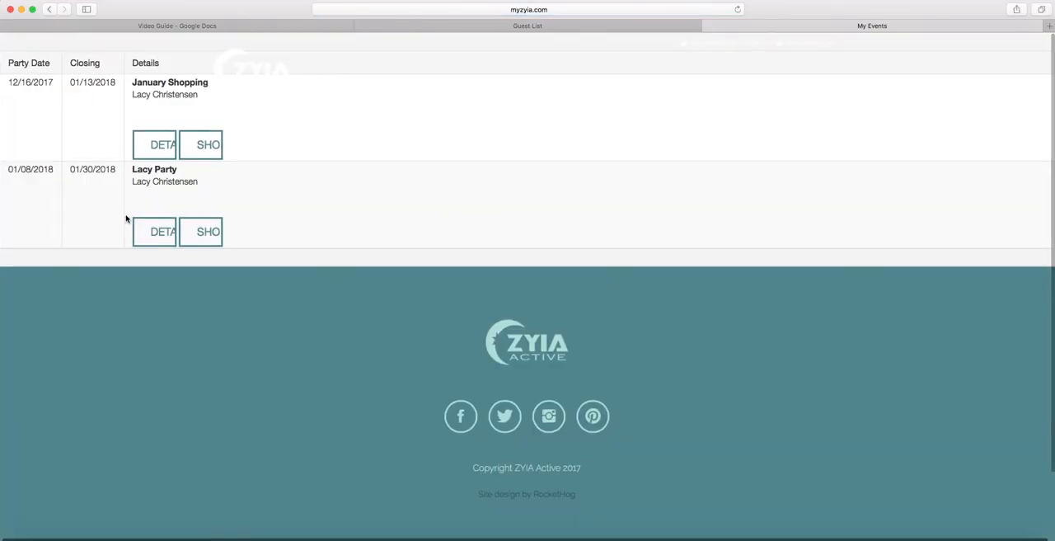
{"action": "scroll", "coordinate": [126, 218], "scroll_direction": "down", "scroll_amount": 1}
{"action": "scroll", "coordinate": [126, 217], "scroll_direction": "down", "scroll_amount": 2}
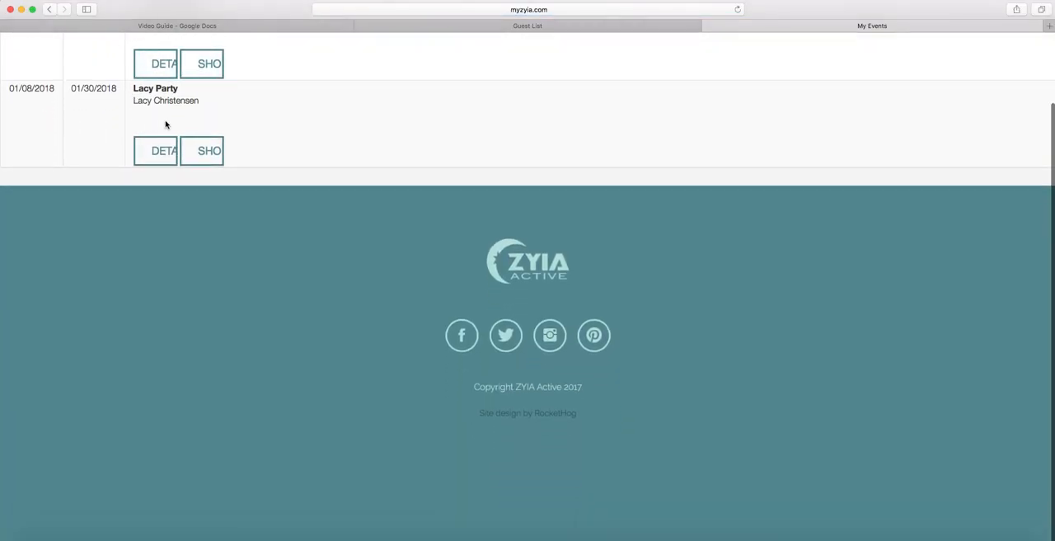